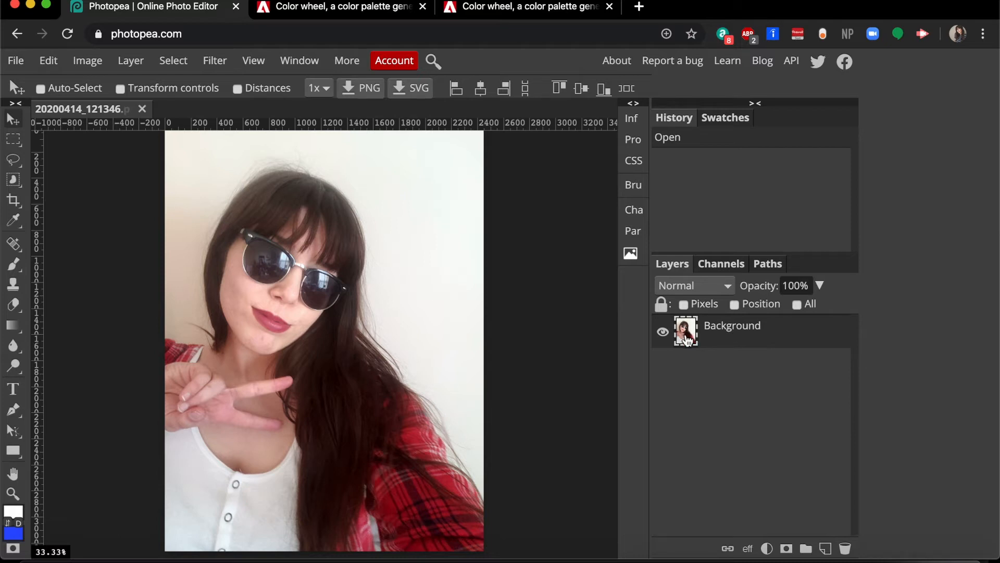
- Add a Gradient Map adjustment layer above the Background layer
{"action": "left_click", "coordinate": [663, 333]}
{"action": "left_click", "coordinate": [663, 333]}
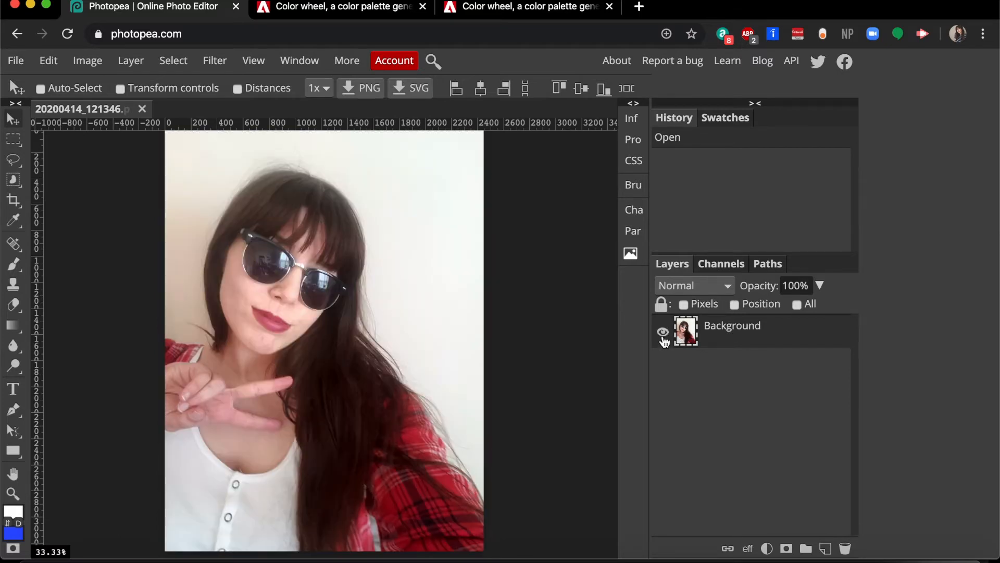
{"action": "left_click", "coordinate": [767, 550]}
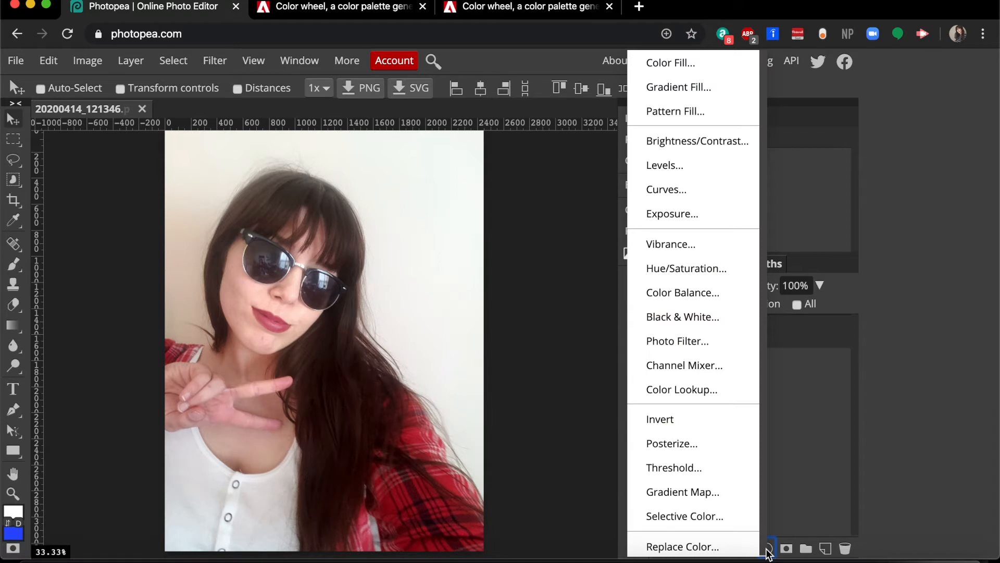
{"action": "left_click", "coordinate": [712, 491]}
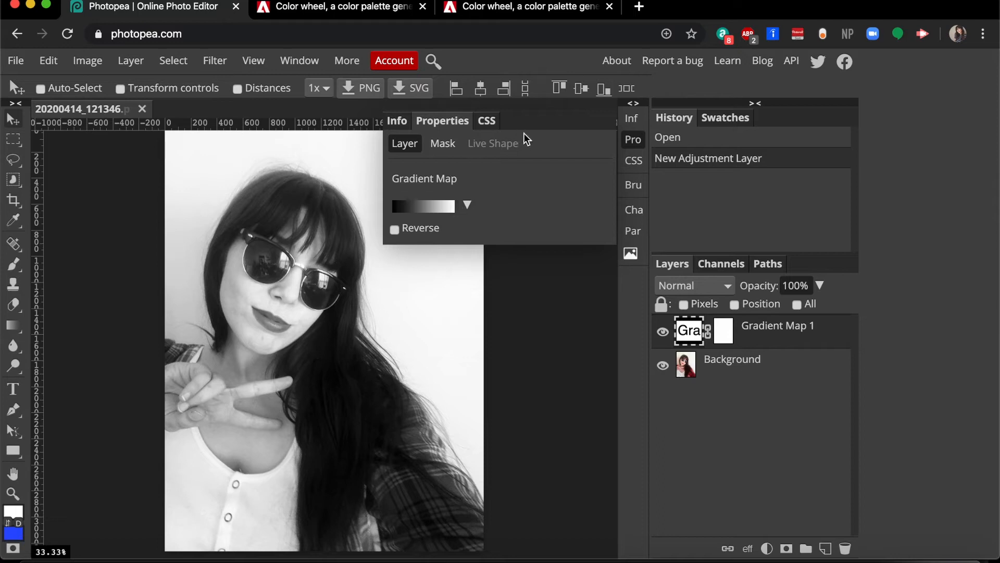
- Open the gradient map's Gradient Editor and move it beside the image
{"action": "left_click", "coordinate": [432, 206]}
{"action": "left_click", "coordinate": [427, 210]}
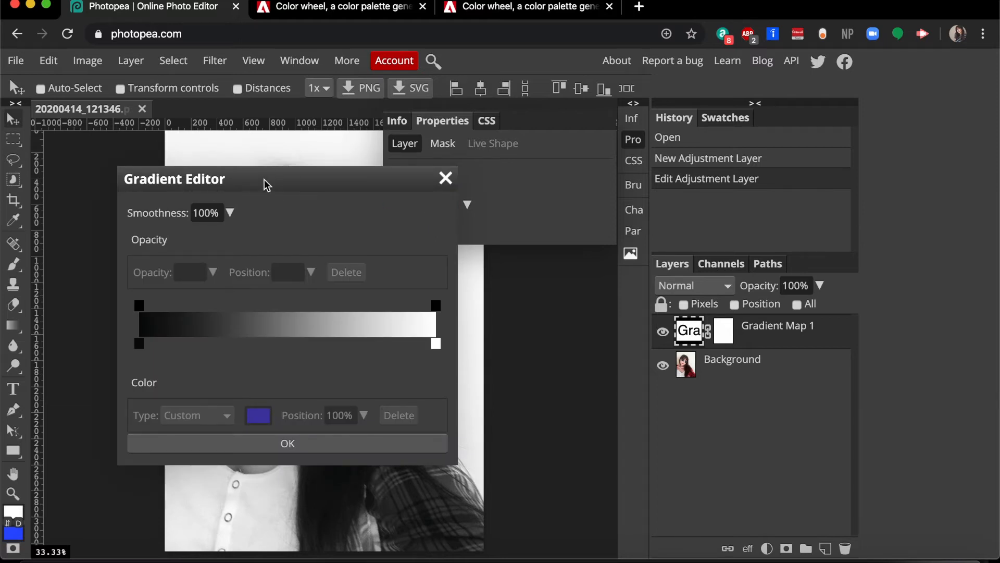
{"action": "left_click_drag", "start_coordinate": [259, 183], "coordinate": [666, 104]}
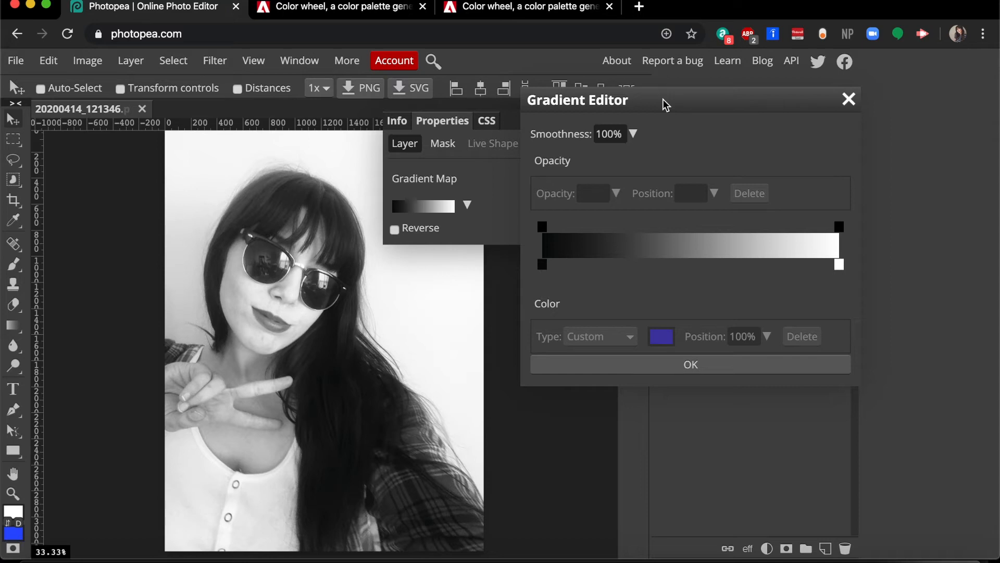
- Move the black colour stop inward to about 9% and step backward once
{"action": "left_click_drag", "start_coordinate": [542, 264], "coordinate": [521, 268]}
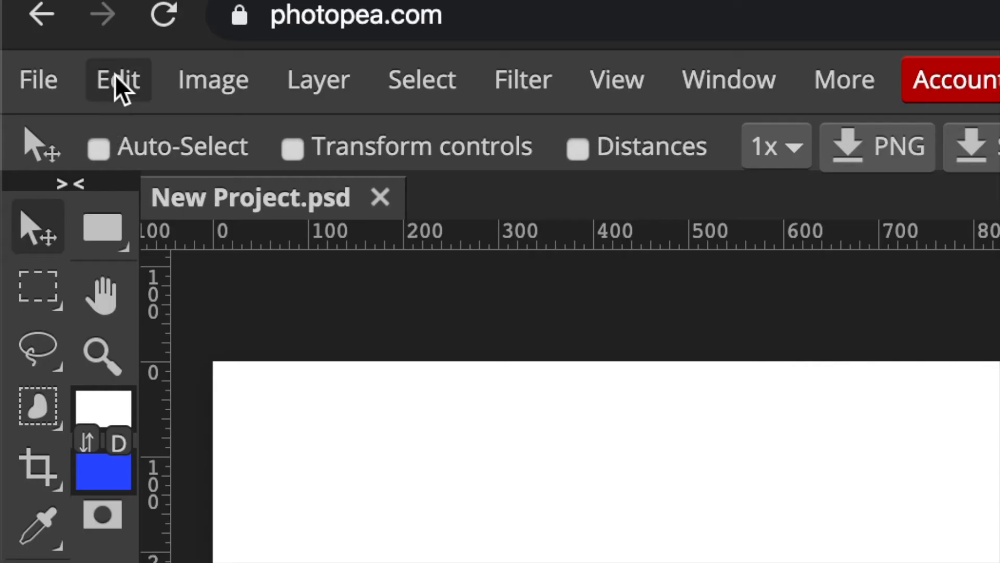
{"action": "left_click", "coordinate": [117, 79]}
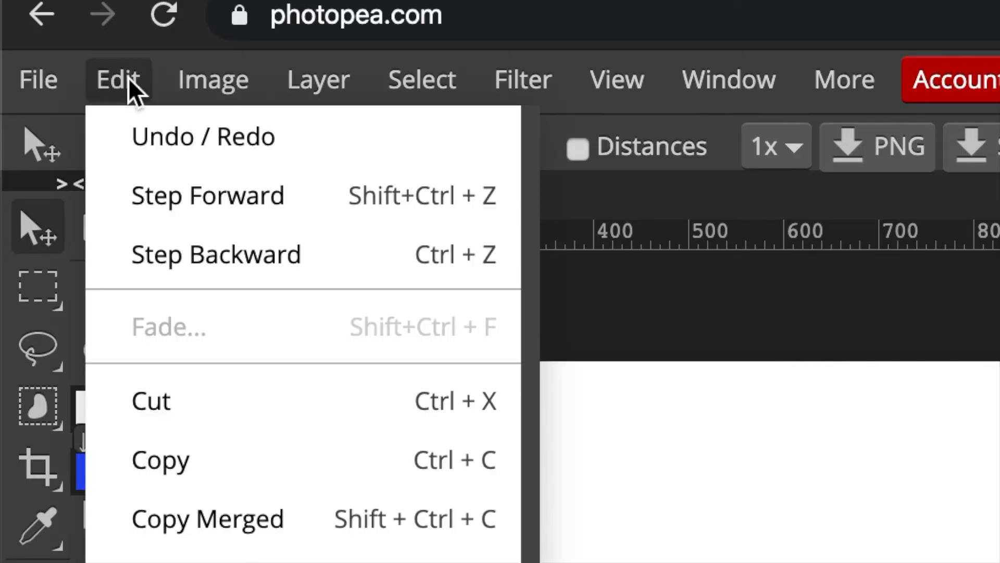
{"action": "left_click", "coordinate": [366, 261]}
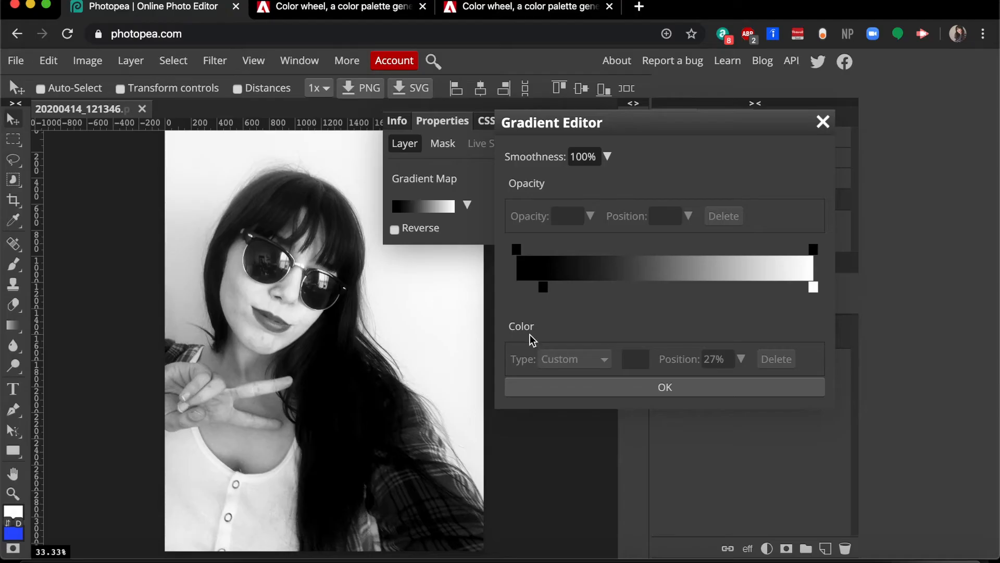
- Set the black stop's colour to hex FF0394, copied from the first swatch of the Adobe Color palette
{"action": "left_click", "coordinate": [544, 288]}
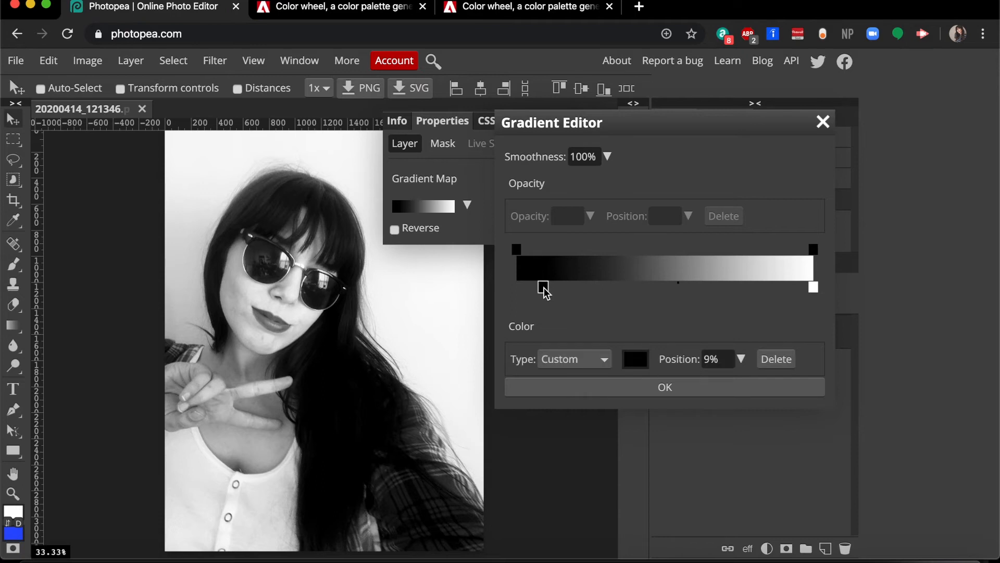
{"action": "left_click", "coordinate": [636, 360]}
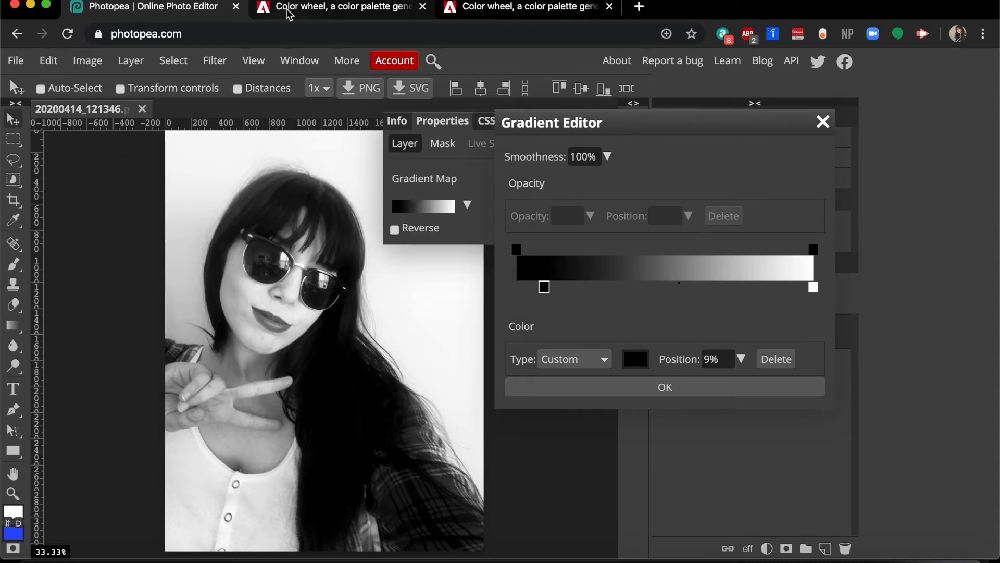
{"action": "left_click", "coordinate": [287, 10]}
{"action": "scroll", "coordinate": [742, 334], "scroll_direction": "down", "scroll_amount": 2}
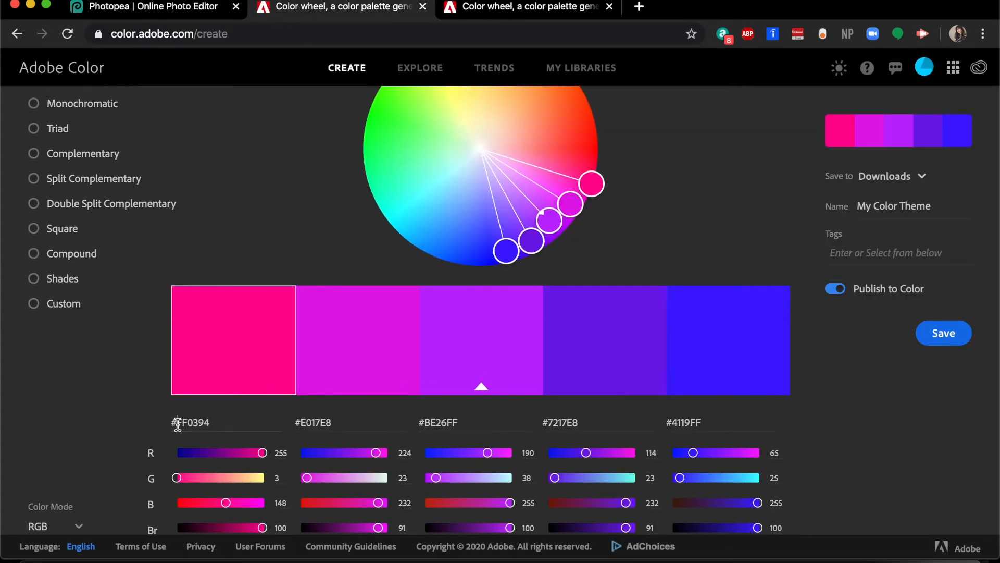
{"action": "left_click_drag", "start_coordinate": [177, 423], "coordinate": [219, 424]}
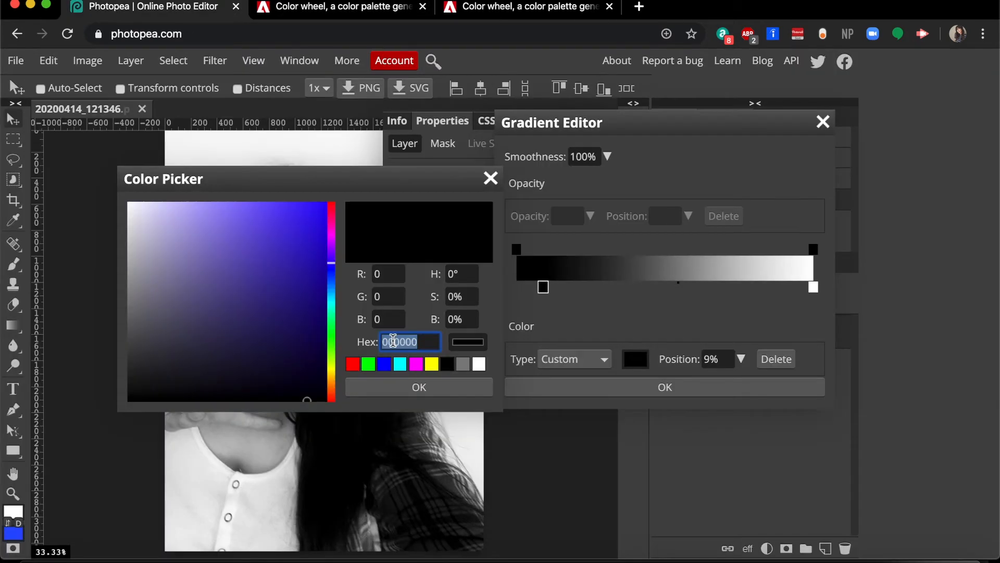
{"action": "type", "text": "FF0394"}
{"action": "left_click", "coordinate": [419, 386]}
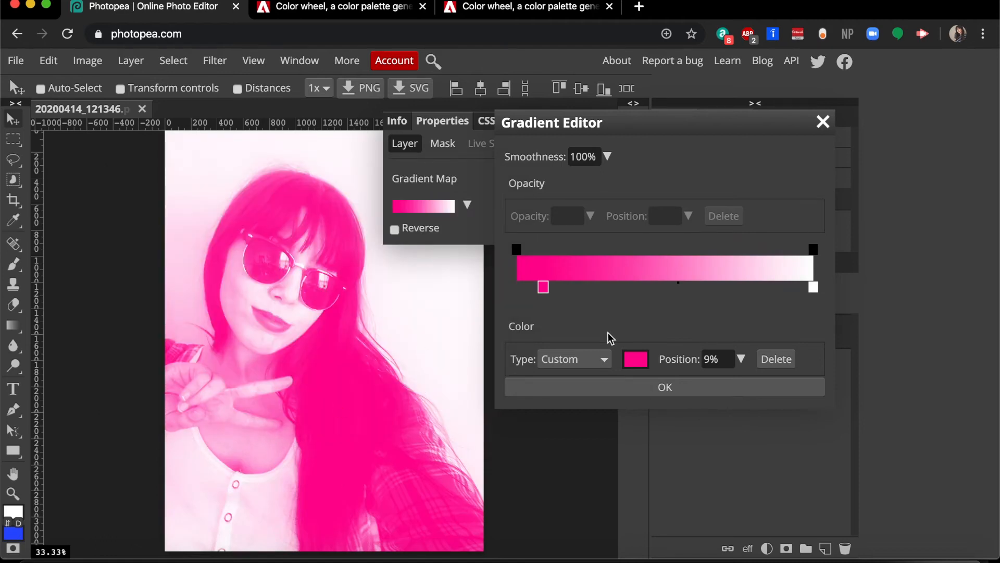
- Set the white stop's colour to hex 4119FF from the last Adobe Color swatch and confirm the gradient
{"action": "left_click", "coordinate": [813, 287]}
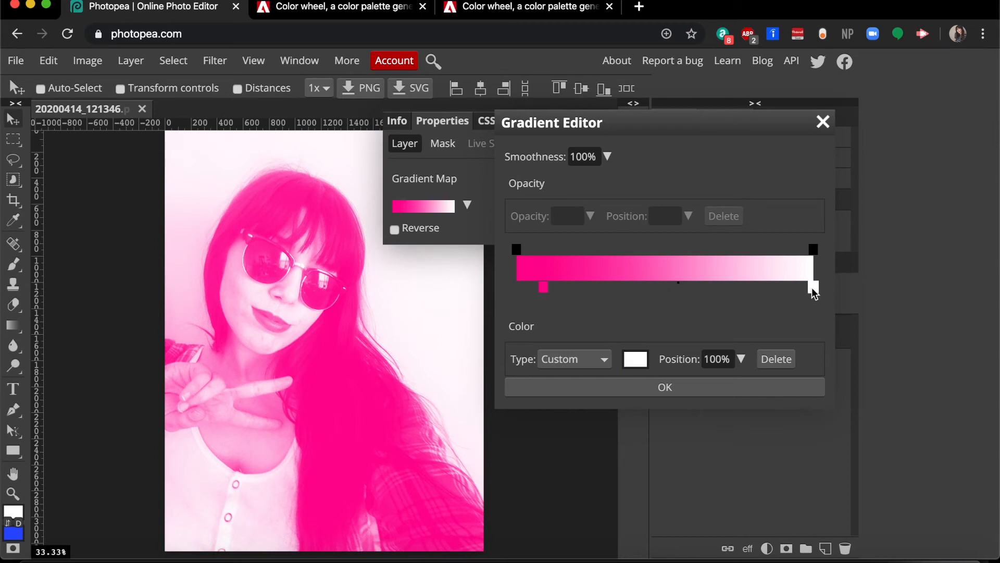
{"action": "left_click", "coordinate": [637, 359]}
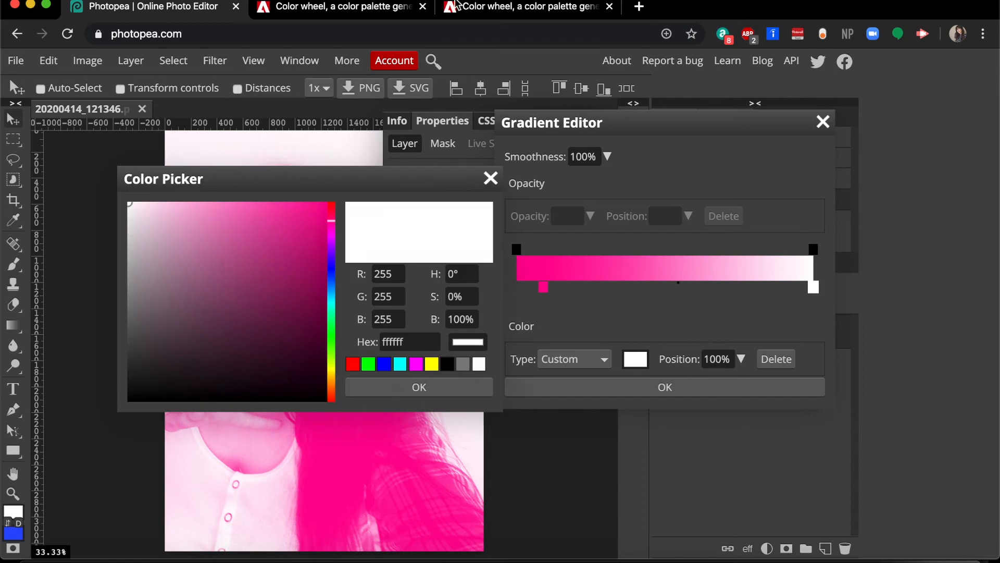
{"action": "left_click", "coordinate": [317, 7]}
{"action": "scroll", "coordinate": [755, 441], "scroll_direction": "down", "scroll_amount": 3}
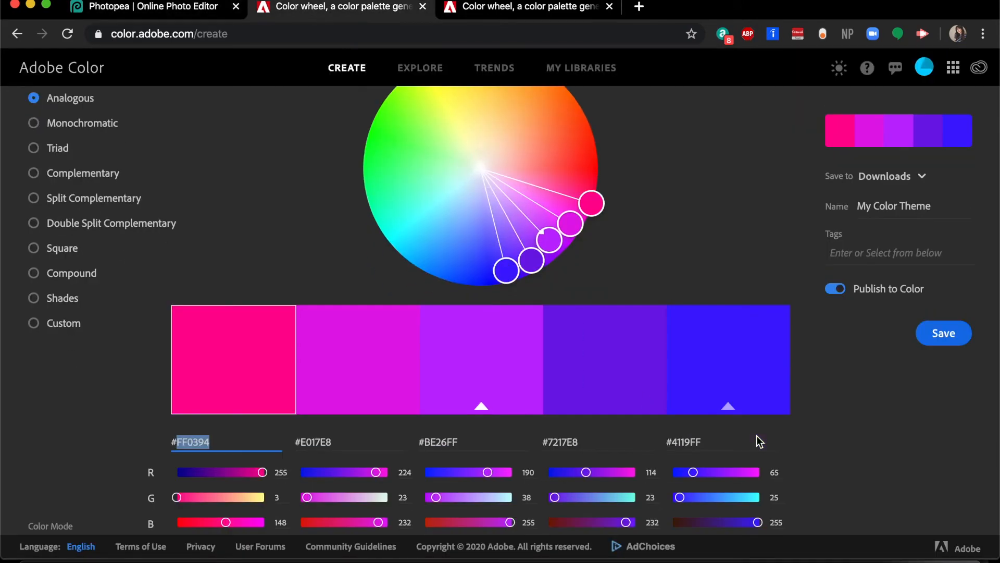
{"action": "left_click", "coordinate": [735, 389]}
{"action": "key", "text": "super+c"}
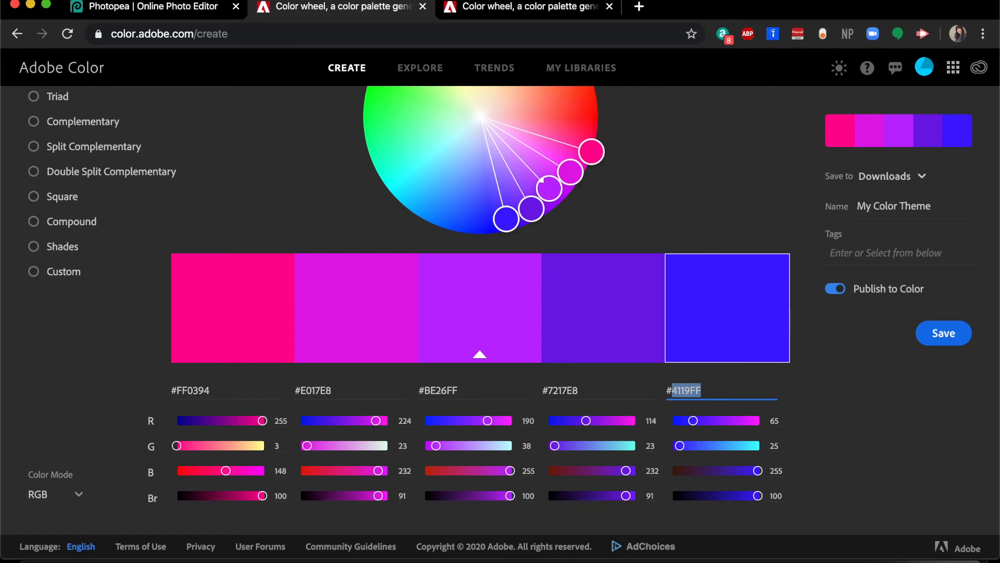
{"action": "left_click", "coordinate": [130, 10]}
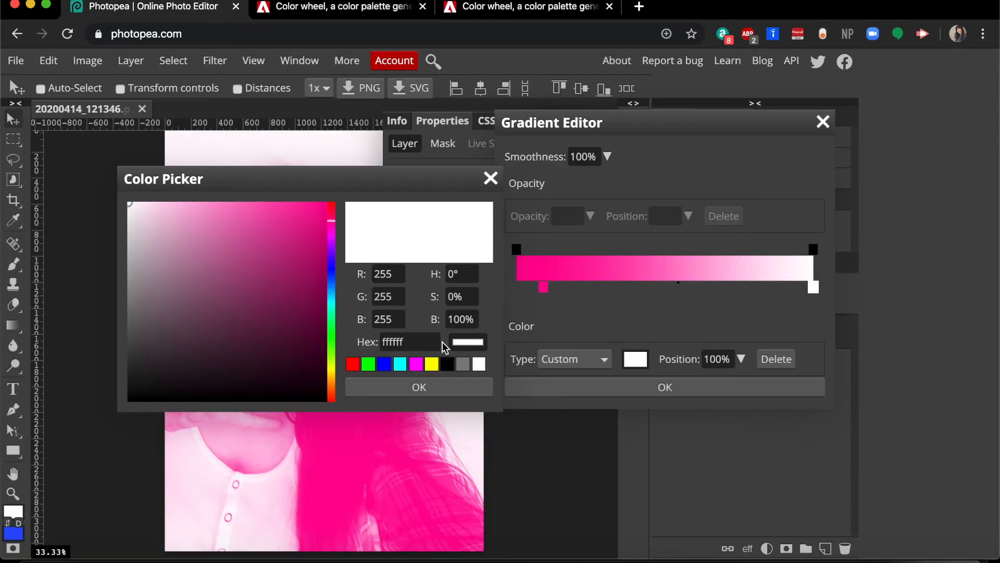
{"action": "left_click", "coordinate": [415, 342]}
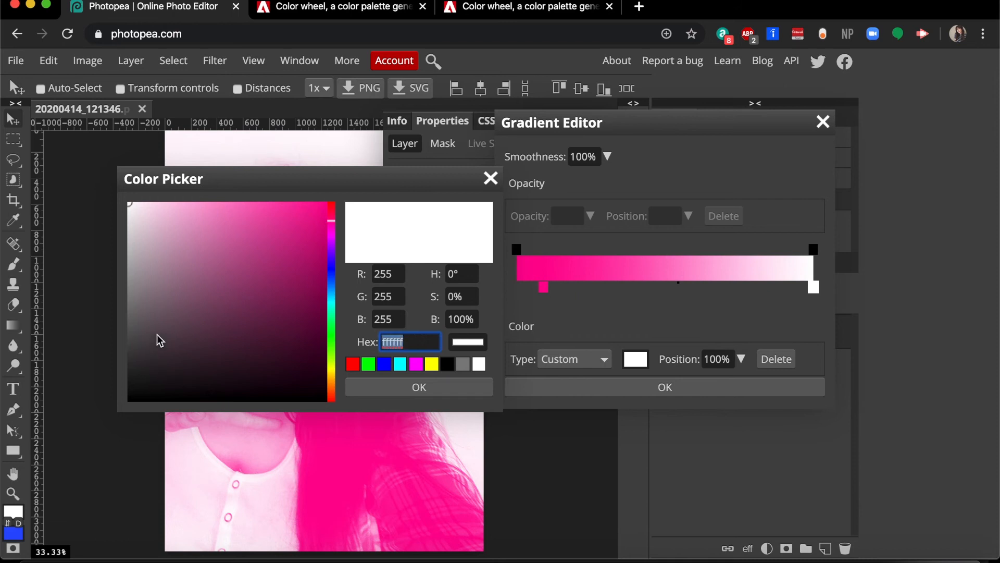
{"action": "key", "text": "super+v"}
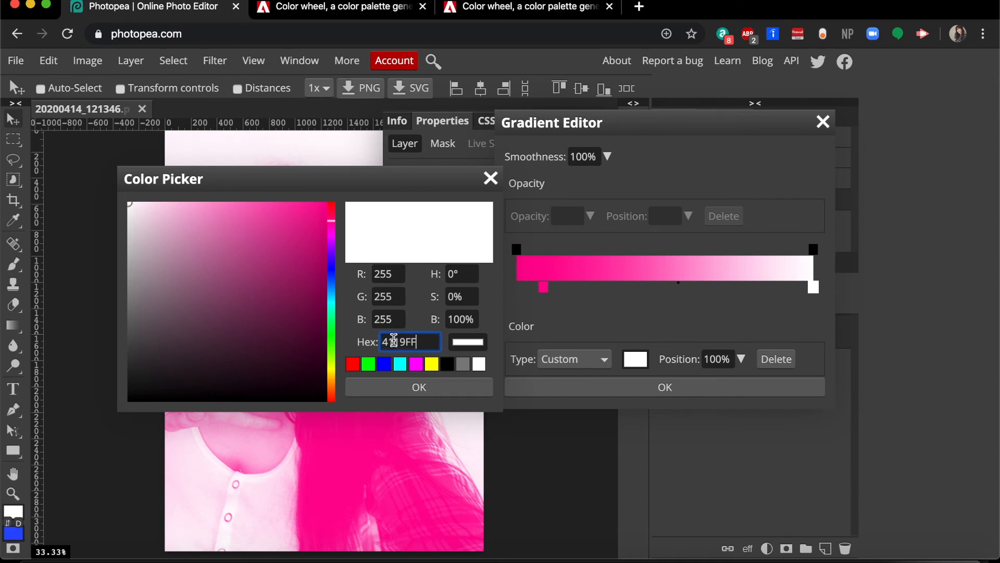
{"action": "left_click", "coordinate": [426, 391]}
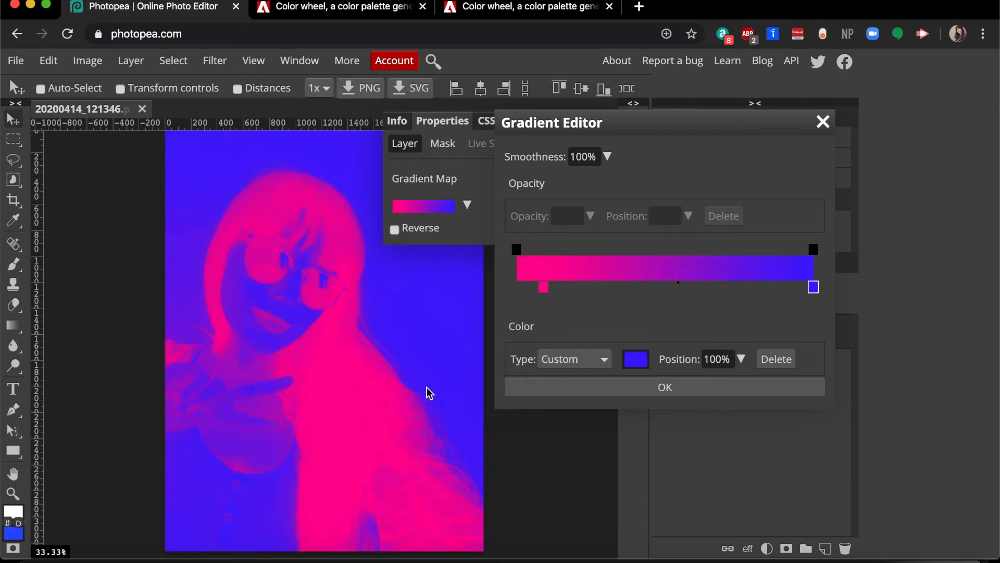
{"action": "left_click", "coordinate": [660, 394]}
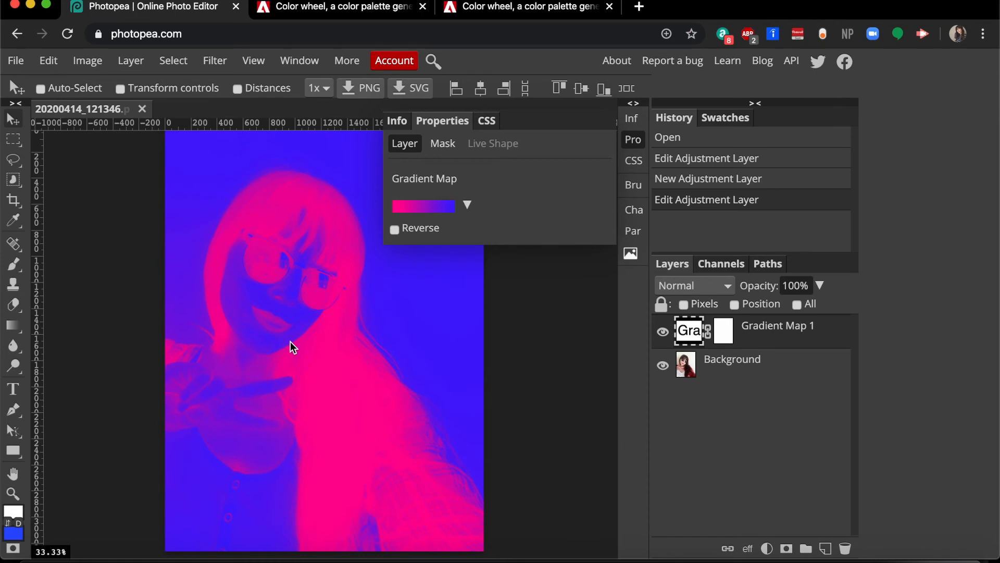
- Reverse the gradient map's colours and reopen its gradient editor
{"action": "left_click", "coordinate": [394, 230]}
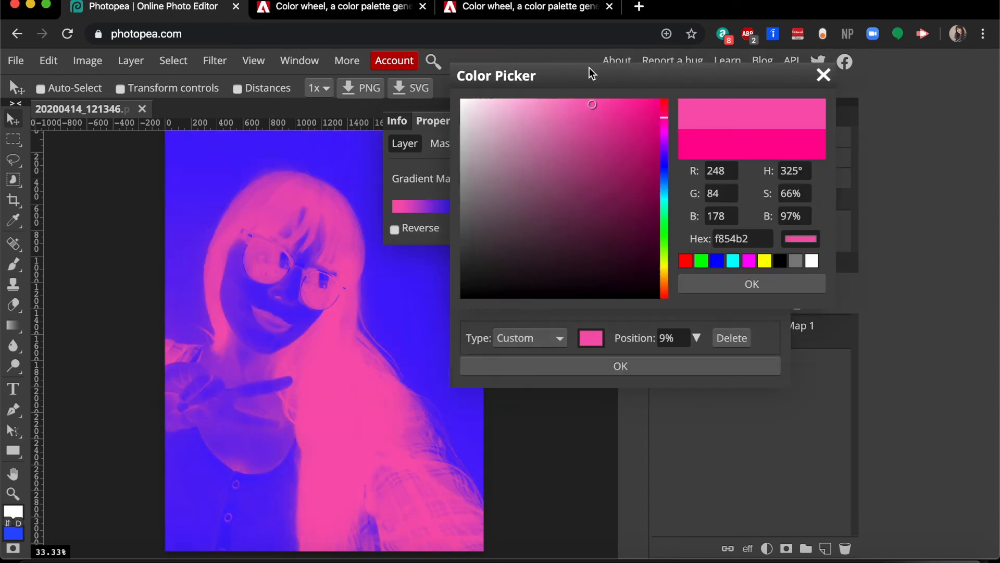
{"action": "left_click", "coordinate": [651, 123]}
{"action": "left_click", "coordinate": [728, 281]}
{"action": "double_click", "coordinate": [498, 267]}
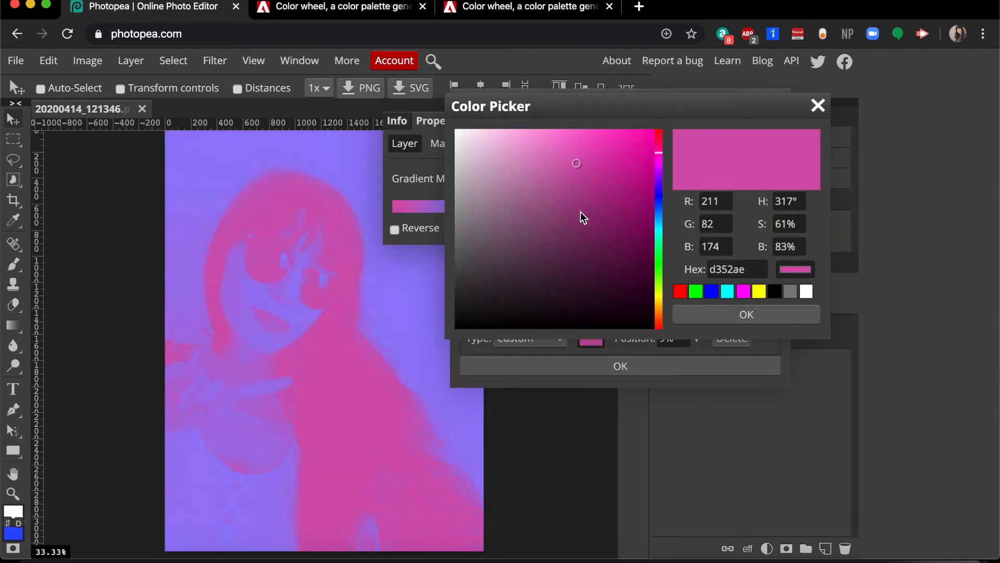
- Set the selected stop's colour to a deep violet, about hex 5004c2, in the colour picker
{"action": "left_click", "coordinate": [544, 202]}
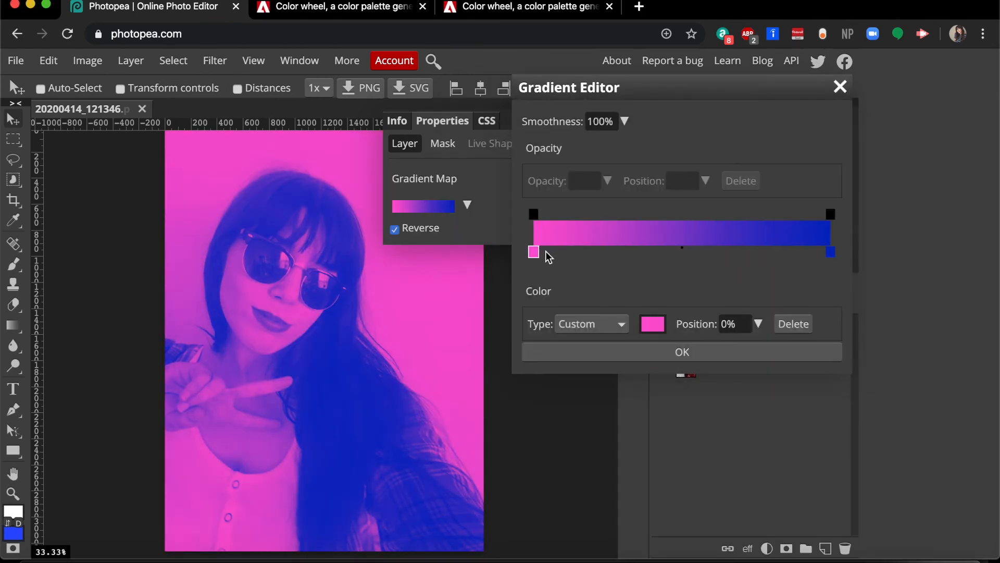
{"action": "left_click_drag", "start_coordinate": [545, 252], "coordinate": [615, 263]}
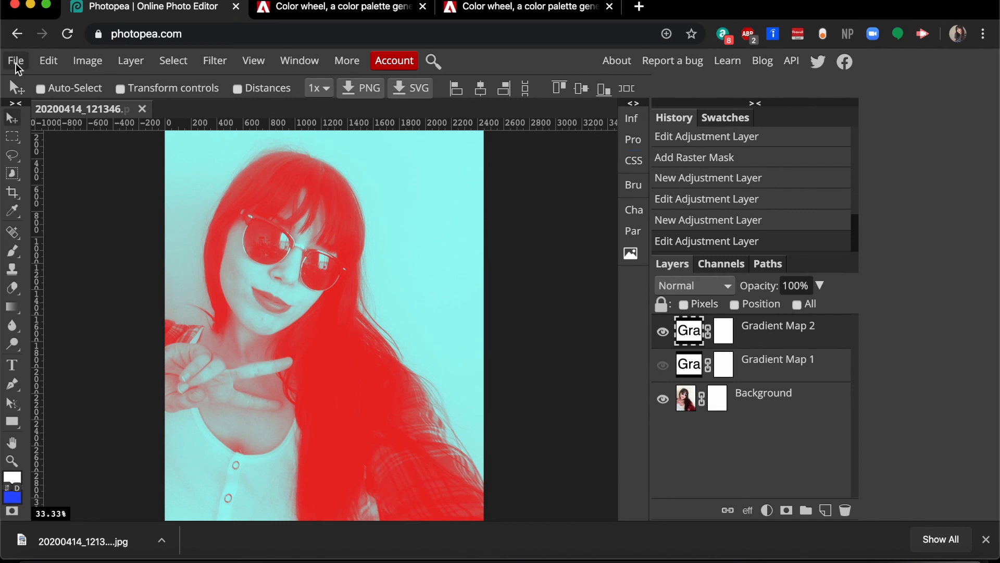
- Export the image as a JPG at 100% quality
{"action": "left_click", "coordinate": [17, 62]}
{"action": "mouse_move", "coordinate": [106, 290]}
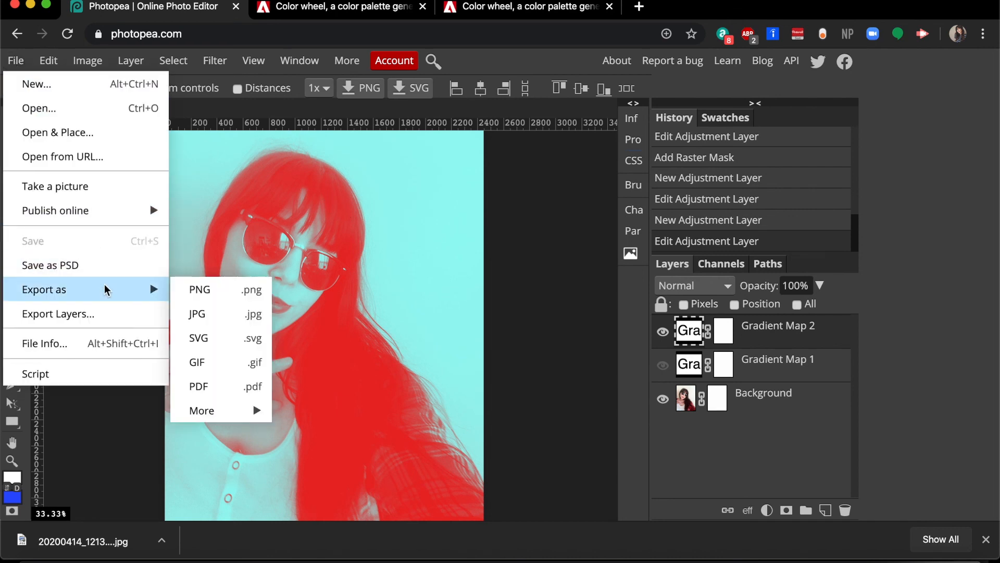
{"action": "left_click", "coordinate": [201, 319]}
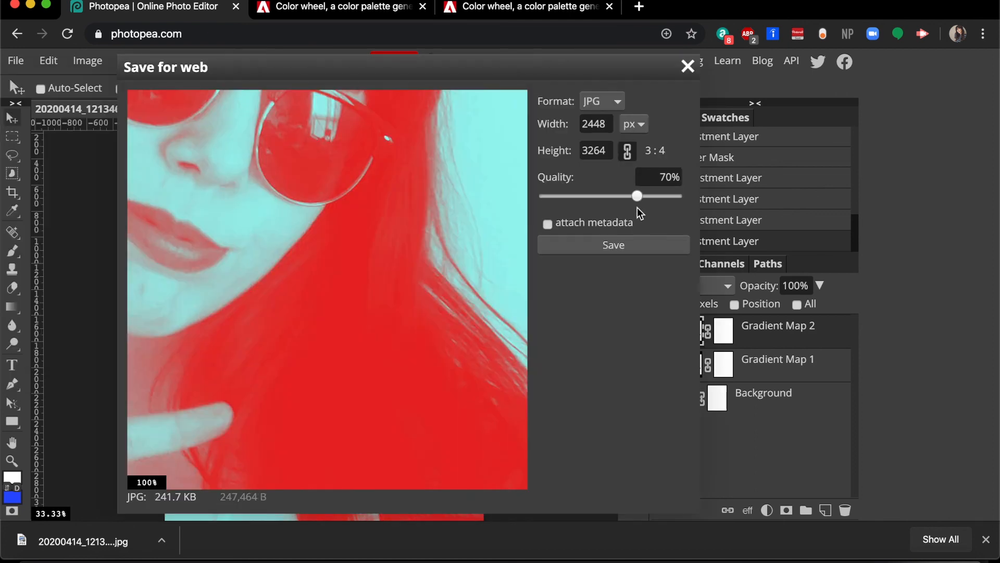
{"action": "mouse_move", "coordinate": [681, 192]}
{"action": "left_mouse_down"}
{"action": "mouse_move", "coordinate": [720, 202]}
{"action": "mouse_move", "coordinate": [717, 214]}
{"action": "mouse_move", "coordinate": [682, 198]}
{"action": "left_mouse_up"}
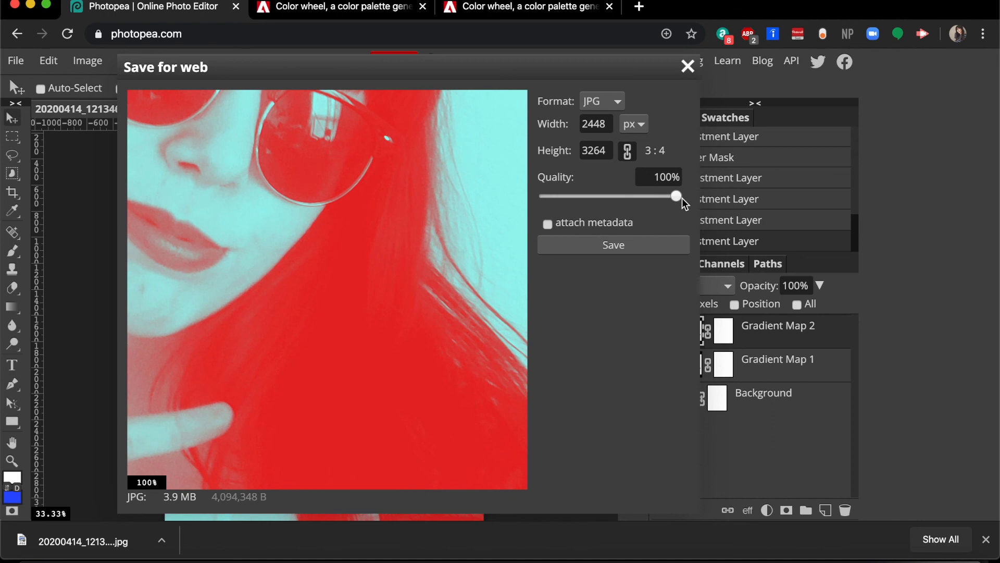
{"action": "left_click", "coordinate": [608, 249]}
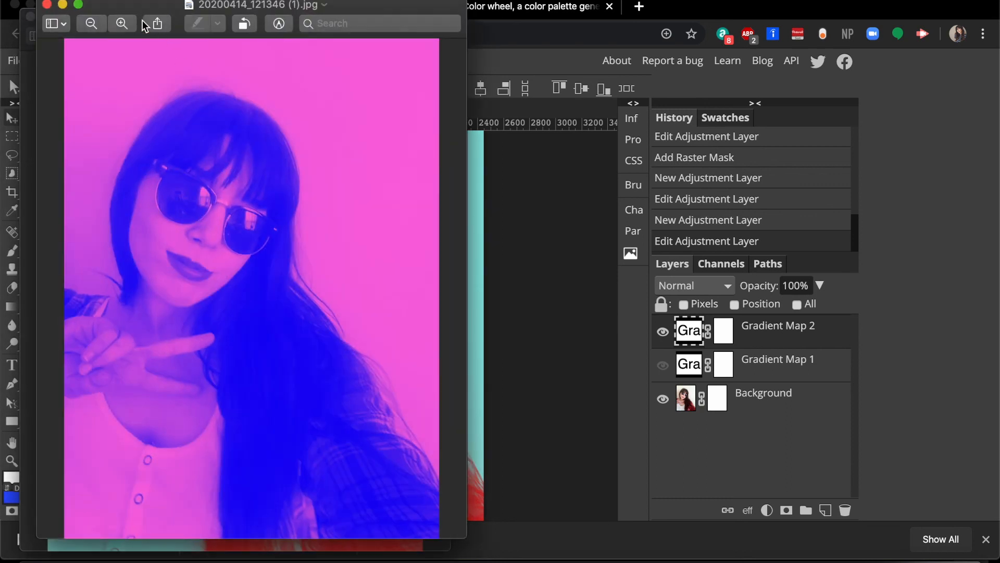
- Place the two exported image previews side by side to compare them
{"action": "left_click_drag", "start_coordinate": [133, 7], "coordinate": [549, 29]}
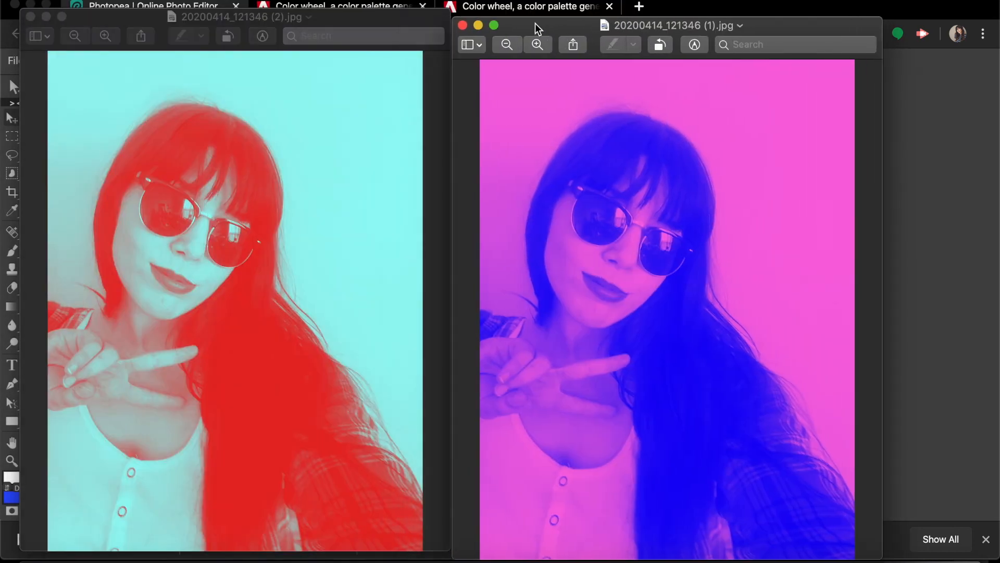